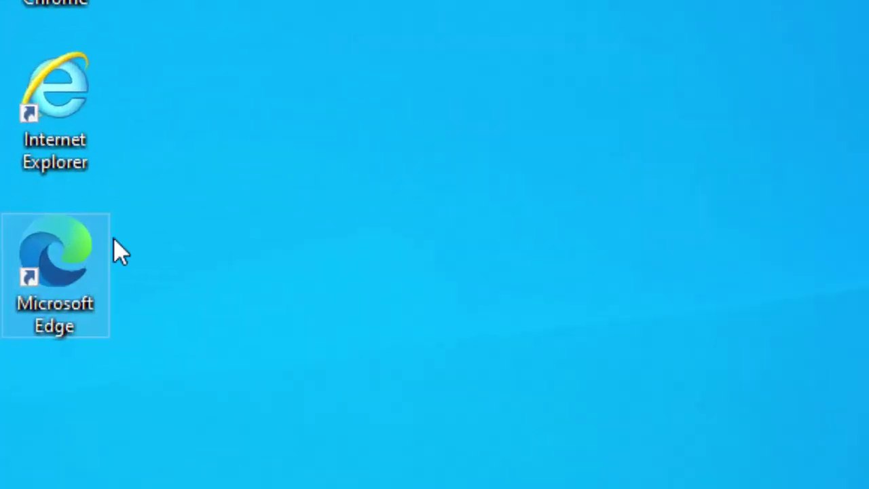
# Step: Launch Edge and replace the Google address with archive.org/download/Win7Games4Win10881V2
pyautogui.doubleClick(138, 165)
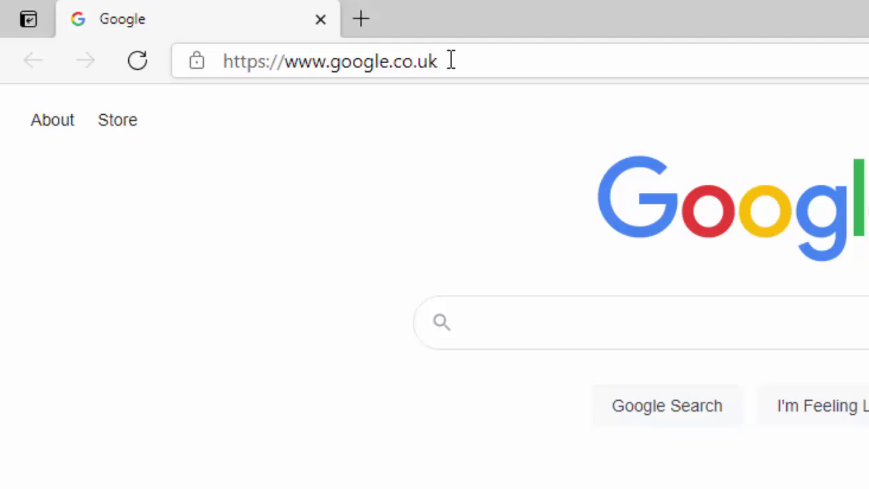
pyautogui.click(454, 64)
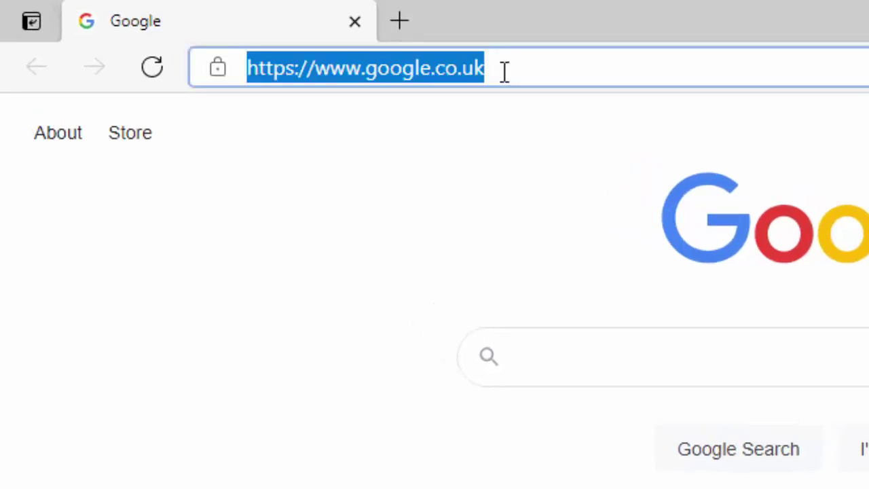
pyautogui.press('BackSpace')
pyautogui.write('archive.org/download/Win7Games4Win10881V2')
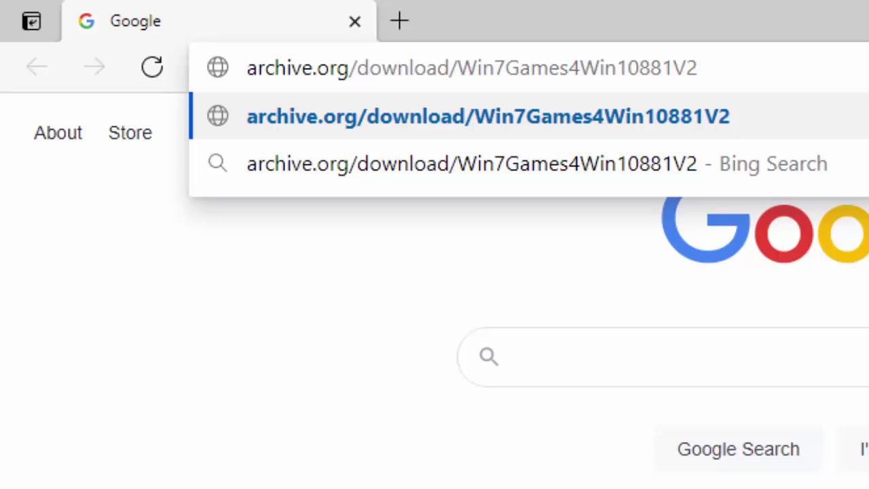
pyautogui.press('Return')
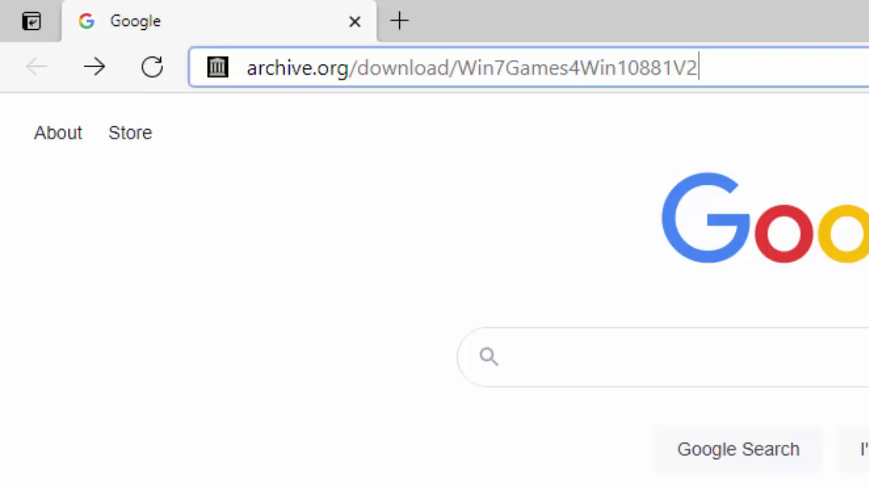
# Step: Load the archive page, list the Win7Games4Win10_8_81_v2.iso contents and download Windows 7 Games for Windows 10 and 8.exe
pyautogui.press('Return')
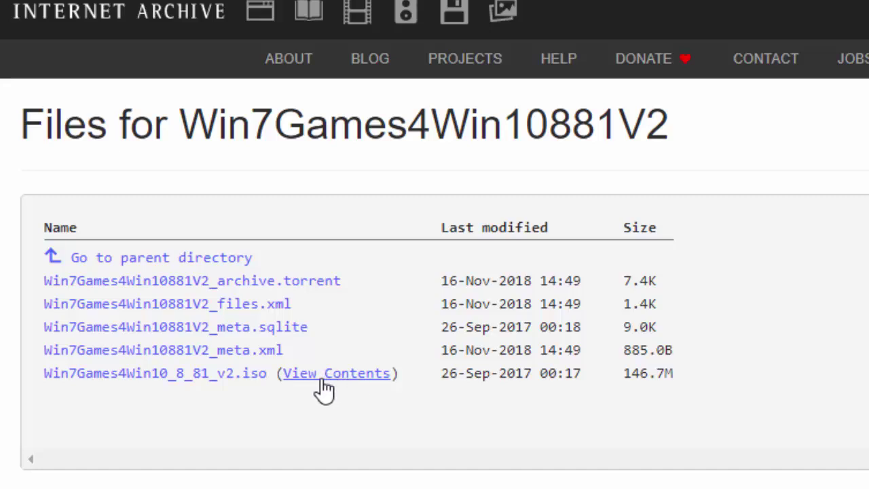
pyautogui.click(323, 387)
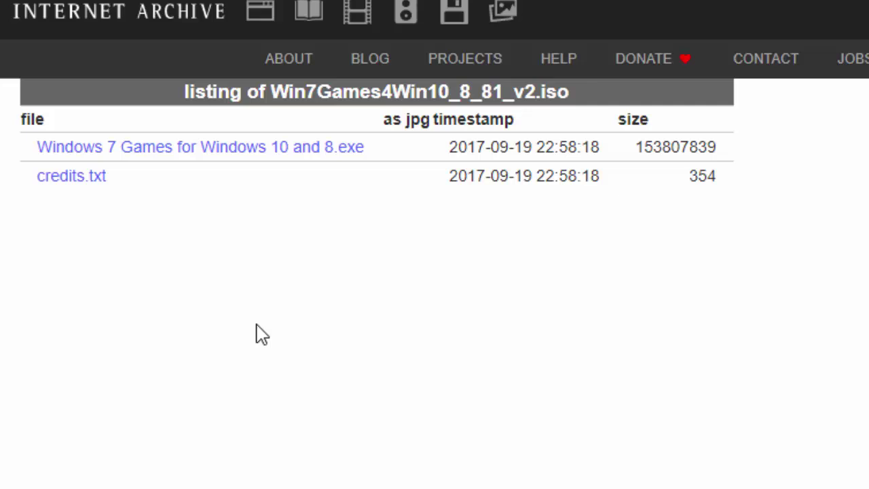
pyautogui.click(231, 153)
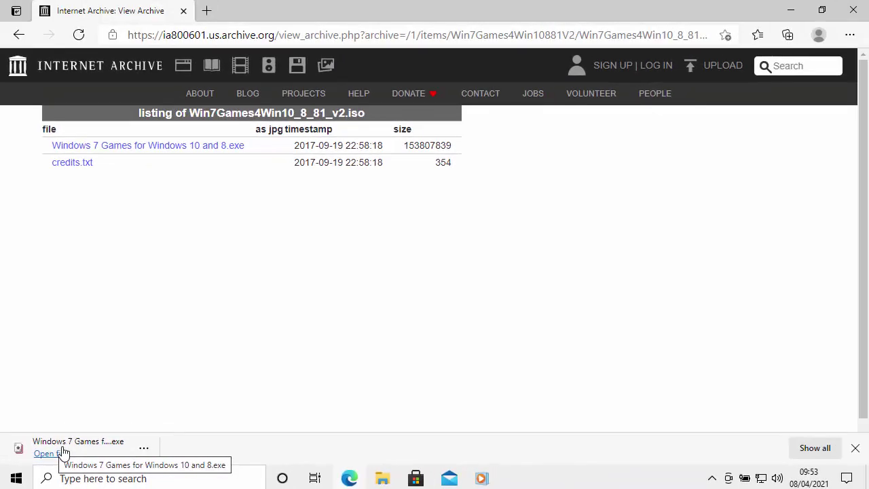
# Step: Close Edge and select the Windows 7 Games for Windows 10 and 8.exe installer in Downloads
pyautogui.click(853, 11)
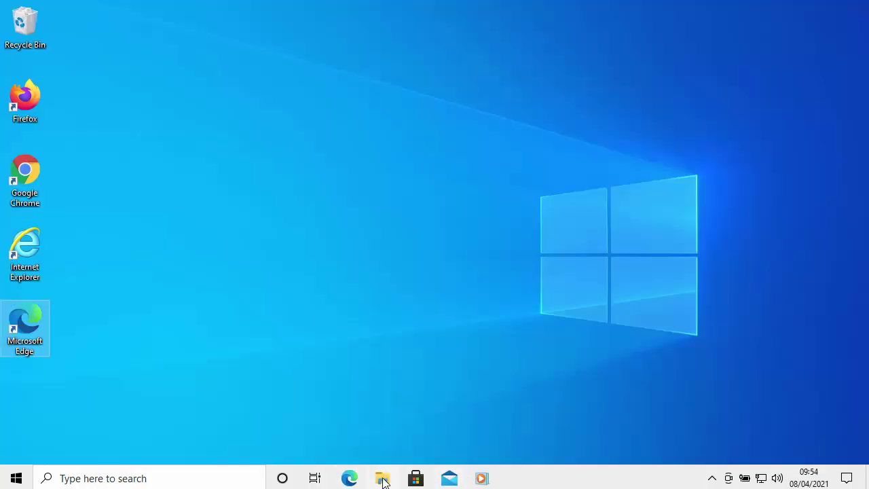
pyautogui.click(16, 478)
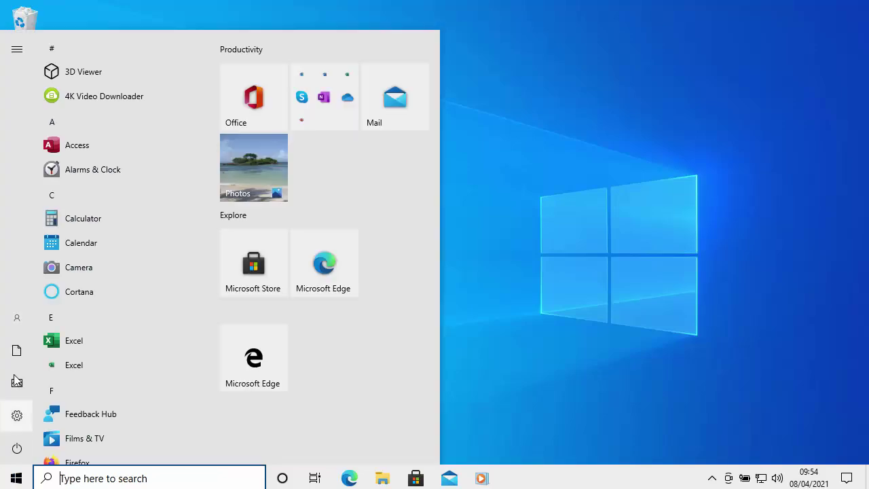
pyautogui.moveTo(21, 360)
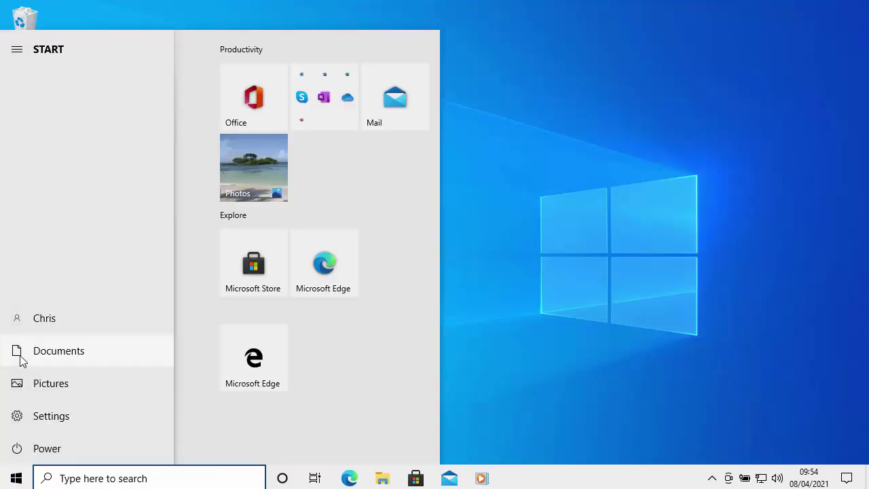
pyautogui.click(21, 360)
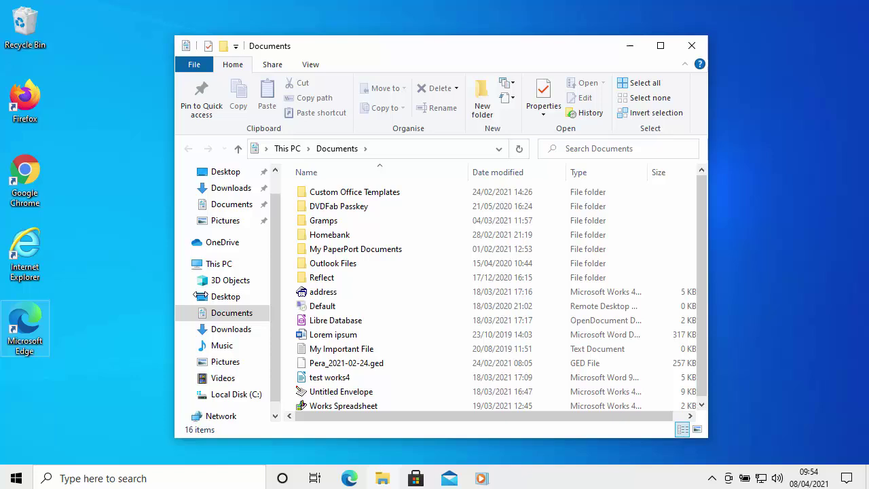
pyautogui.click(228, 191)
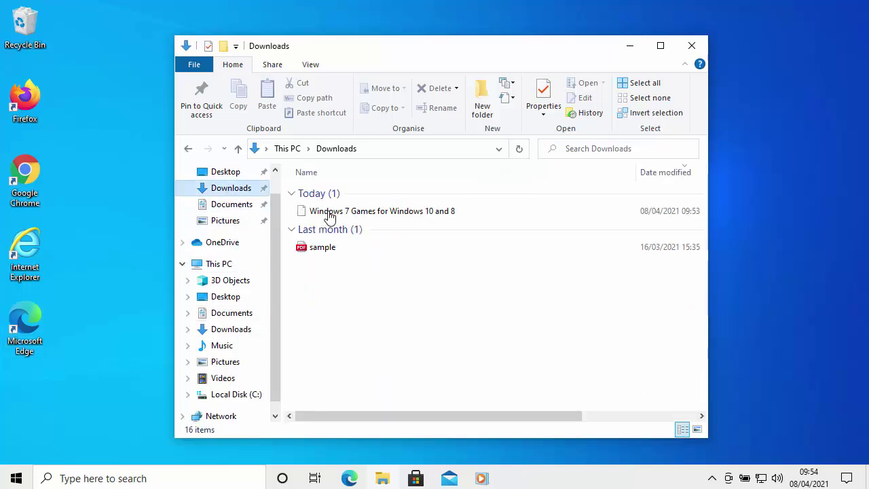
pyautogui.click(397, 219)
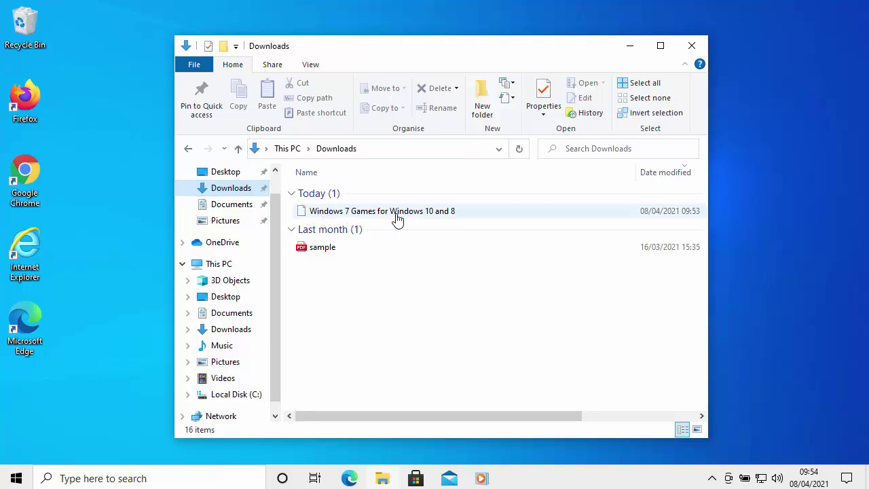
# Step: Run the Windows 7 Games installer and approve the User Account Control prompt
pyautogui.doubleClick(417, 213)
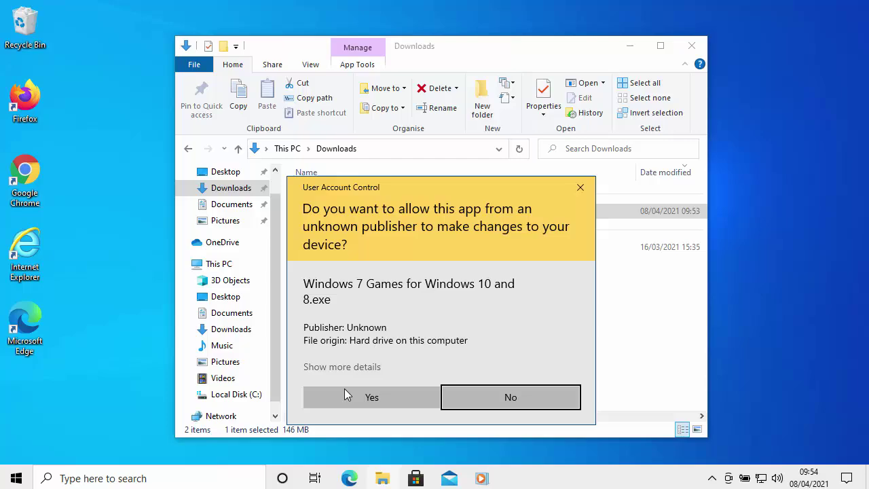
pyautogui.click(385, 397)
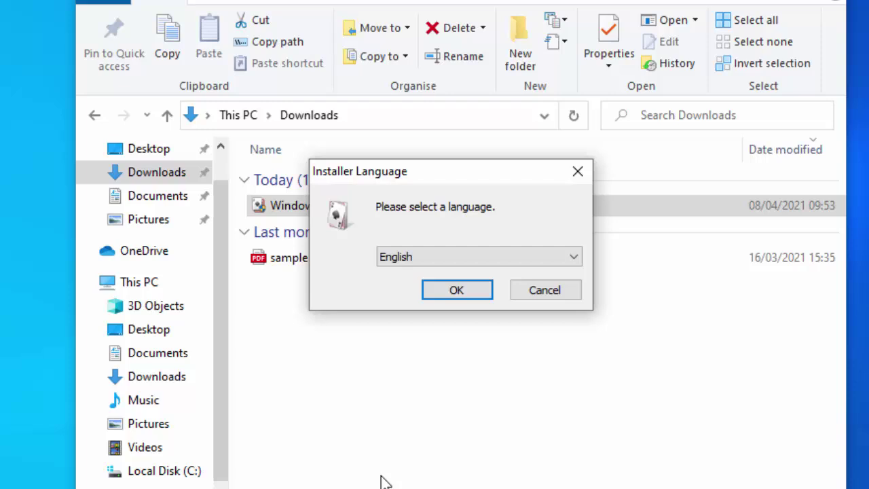
# Step: Confirm English, then untick the Internet Games group so the install needs 227.5MB
pyautogui.click(467, 292)
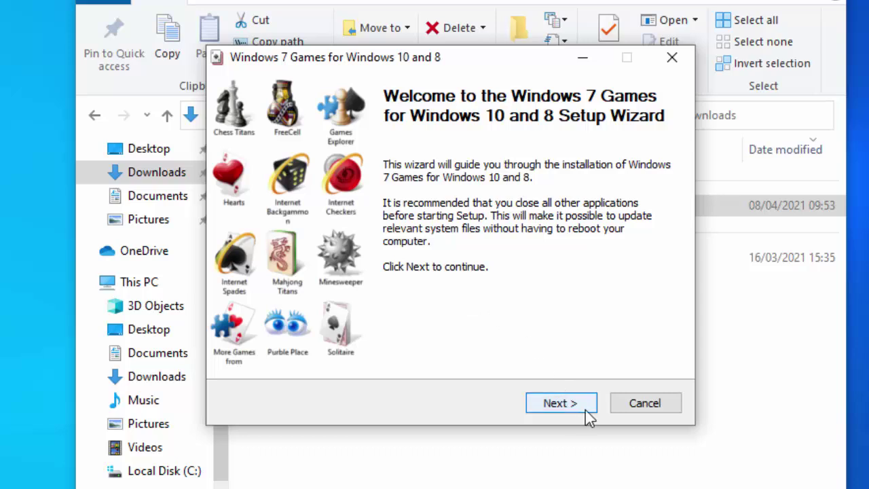
pyautogui.click(559, 403)
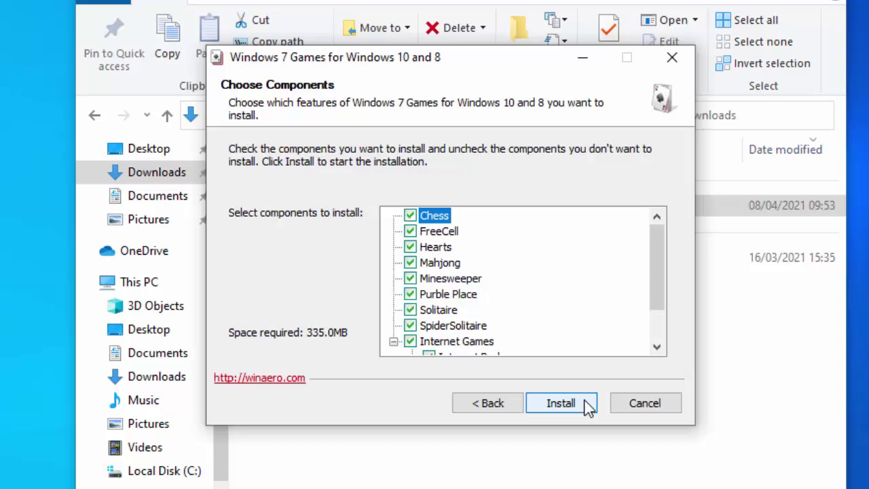
pyautogui.moveTo(660, 287); pyautogui.dragTo(658, 351)
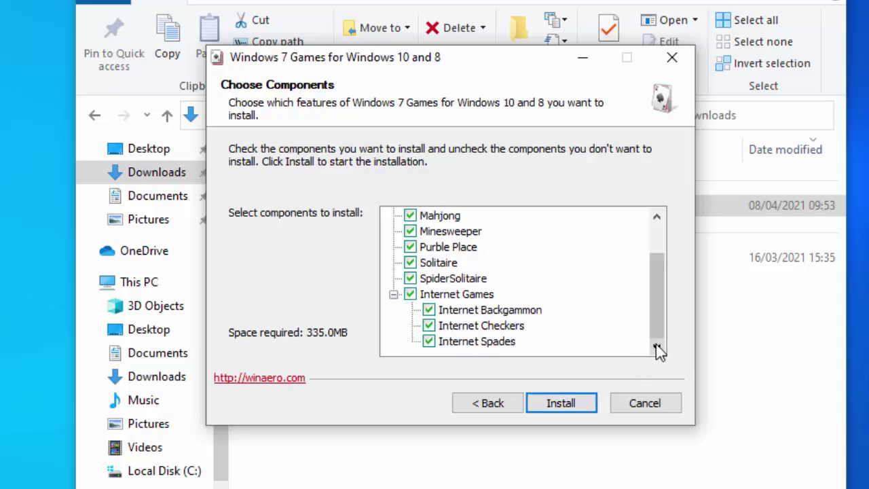
pyautogui.click(410, 296)
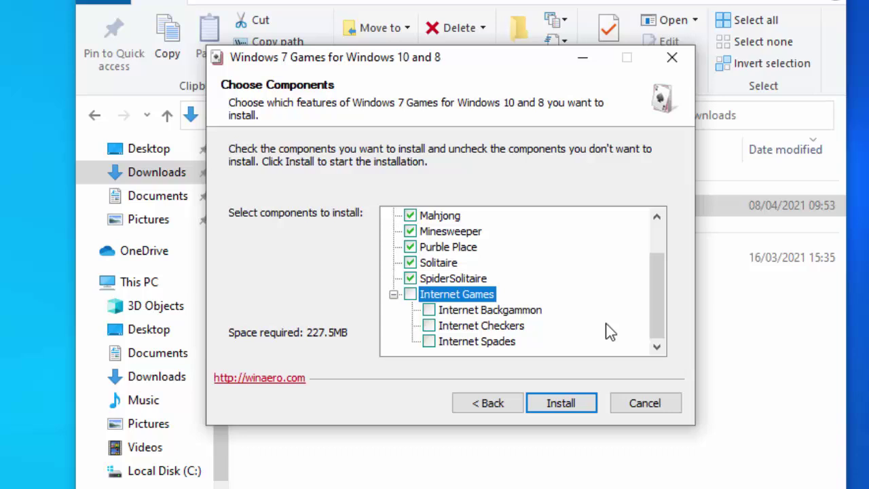
pyautogui.click(410, 294)
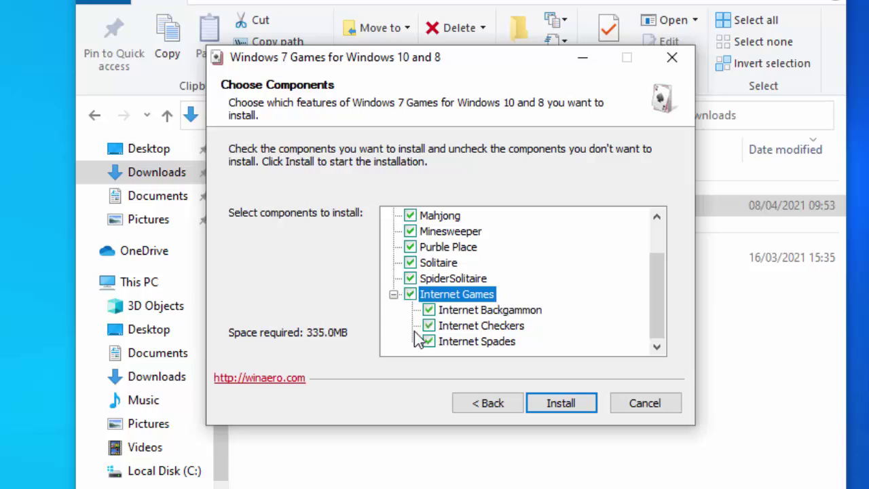
pyautogui.click(410, 295)
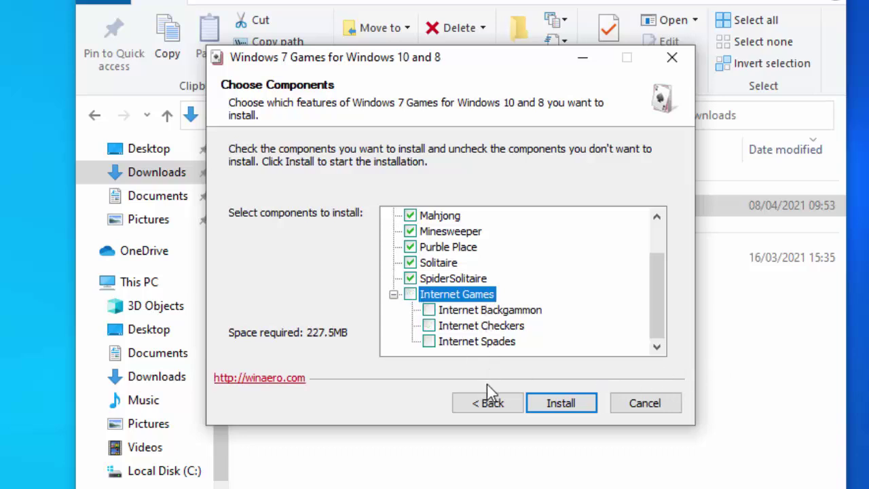
# Step: Install the selected games, decline Discover Winaero Tweaker, and finish the wizard
pyautogui.click(585, 403)
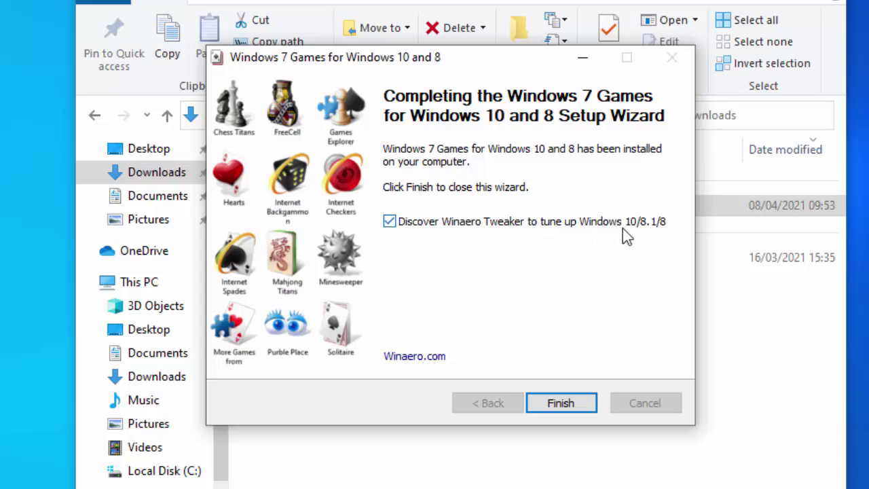
pyautogui.click(389, 222)
pyautogui.click(561, 403)
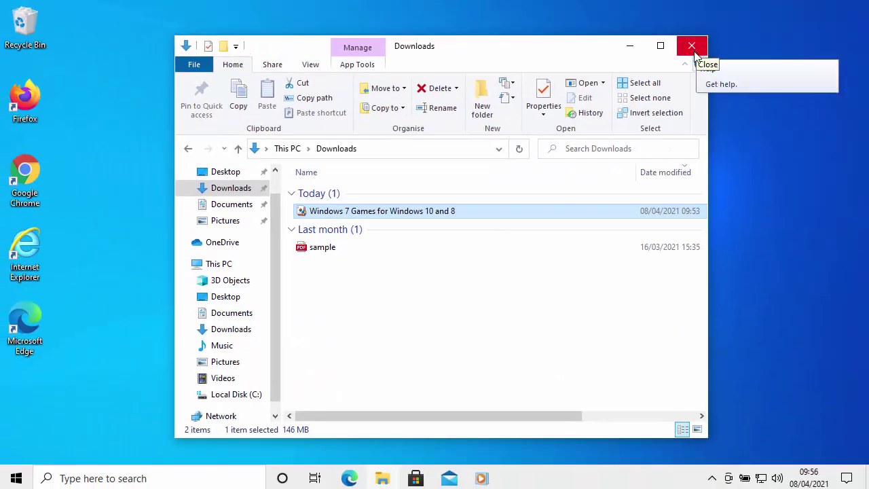
# Step: Close Explorer and expand the Start menu's Games folder to show Chess Titans, FreeCell, Hearts and Spider Solitaire
pyautogui.click(692, 48)
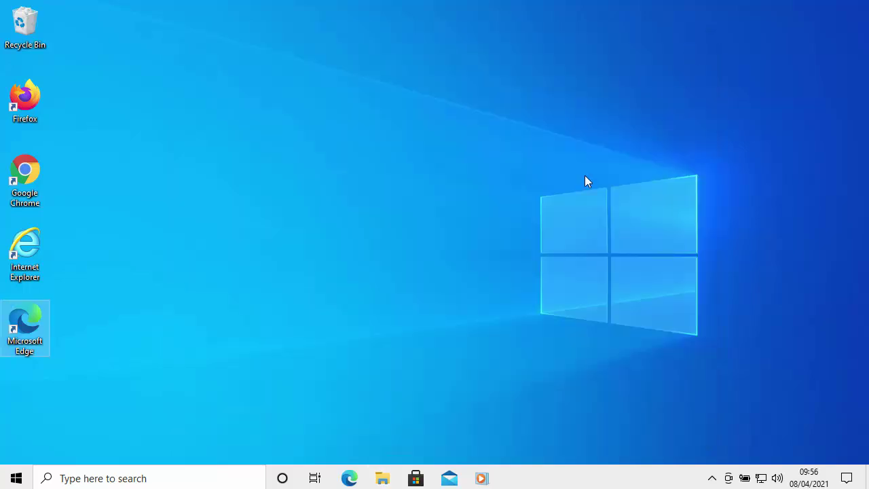
pyautogui.click(16, 477)
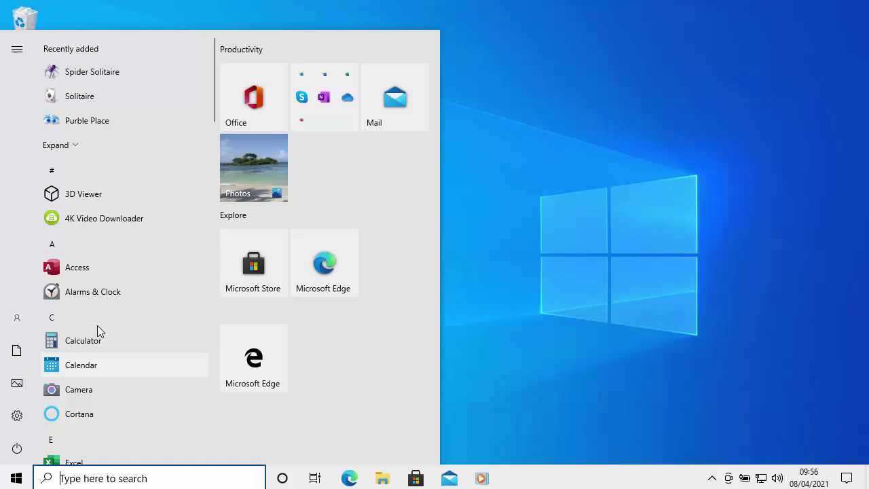
pyautogui.scroll(-10, 122, 322)
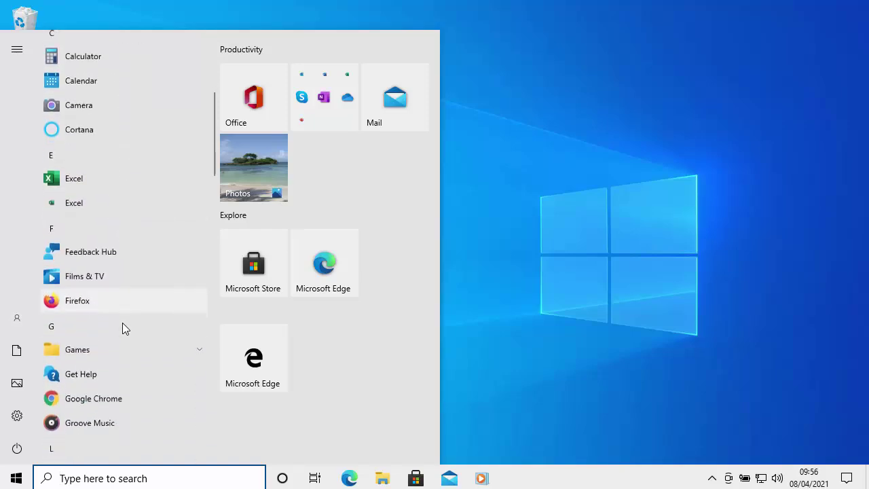
pyautogui.click(86, 308)
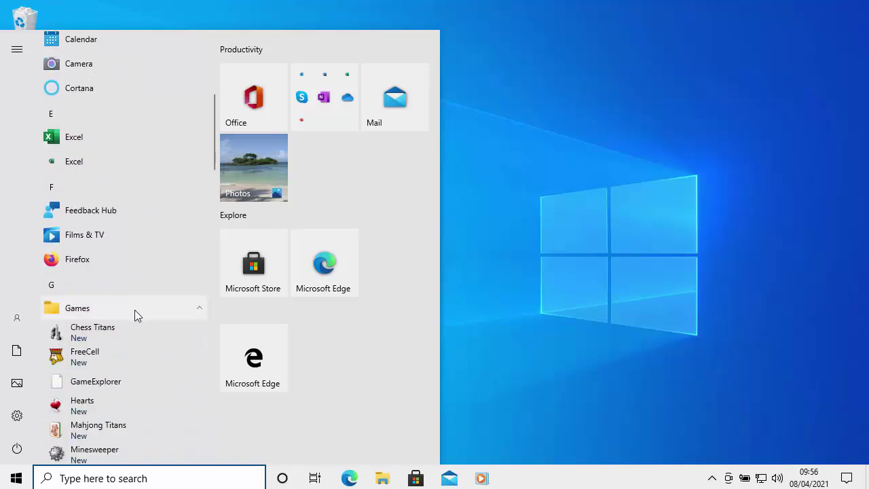
pyautogui.scroll(-4, 134, 310)
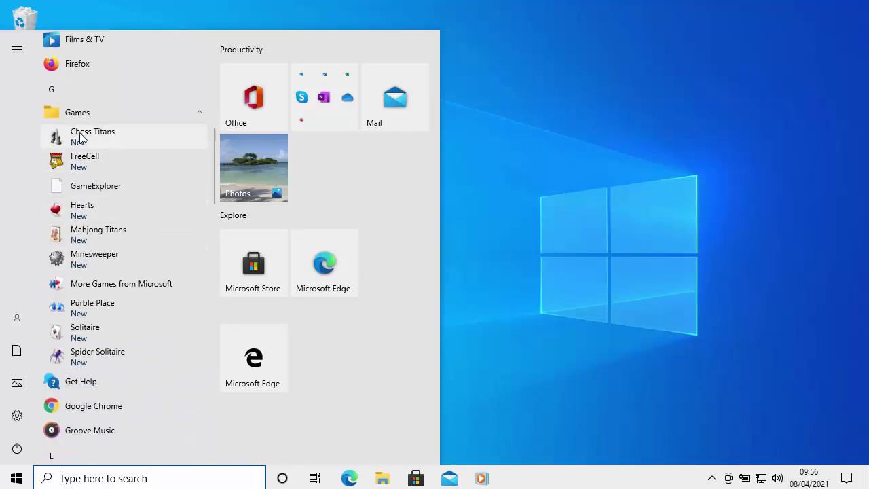
pyautogui.click(97, 358)
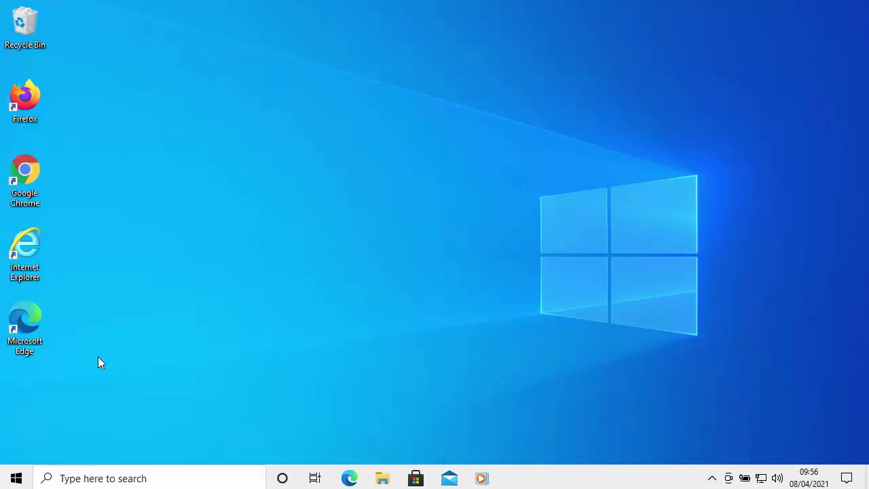